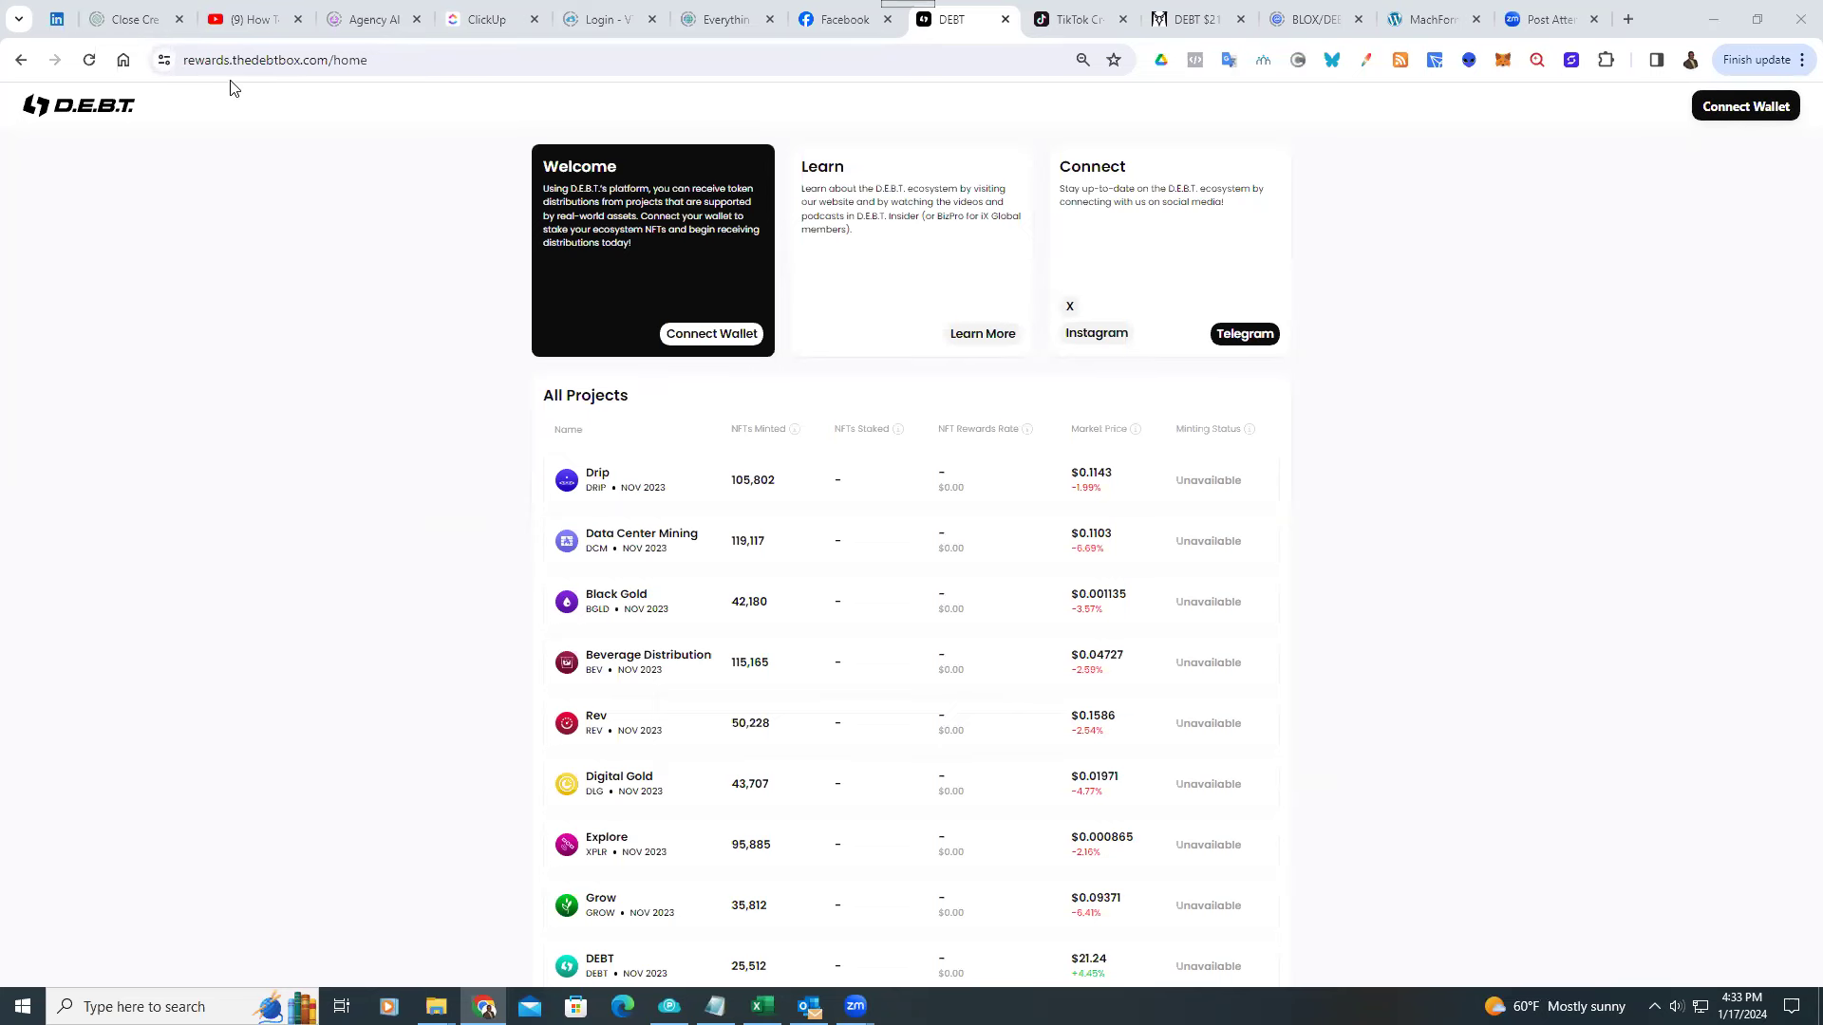
Connect the wallet through WalletConnect to show the $106.20 balance and 5 DEBT available.
{"action": "left_click", "coordinate": [1740, 105]}
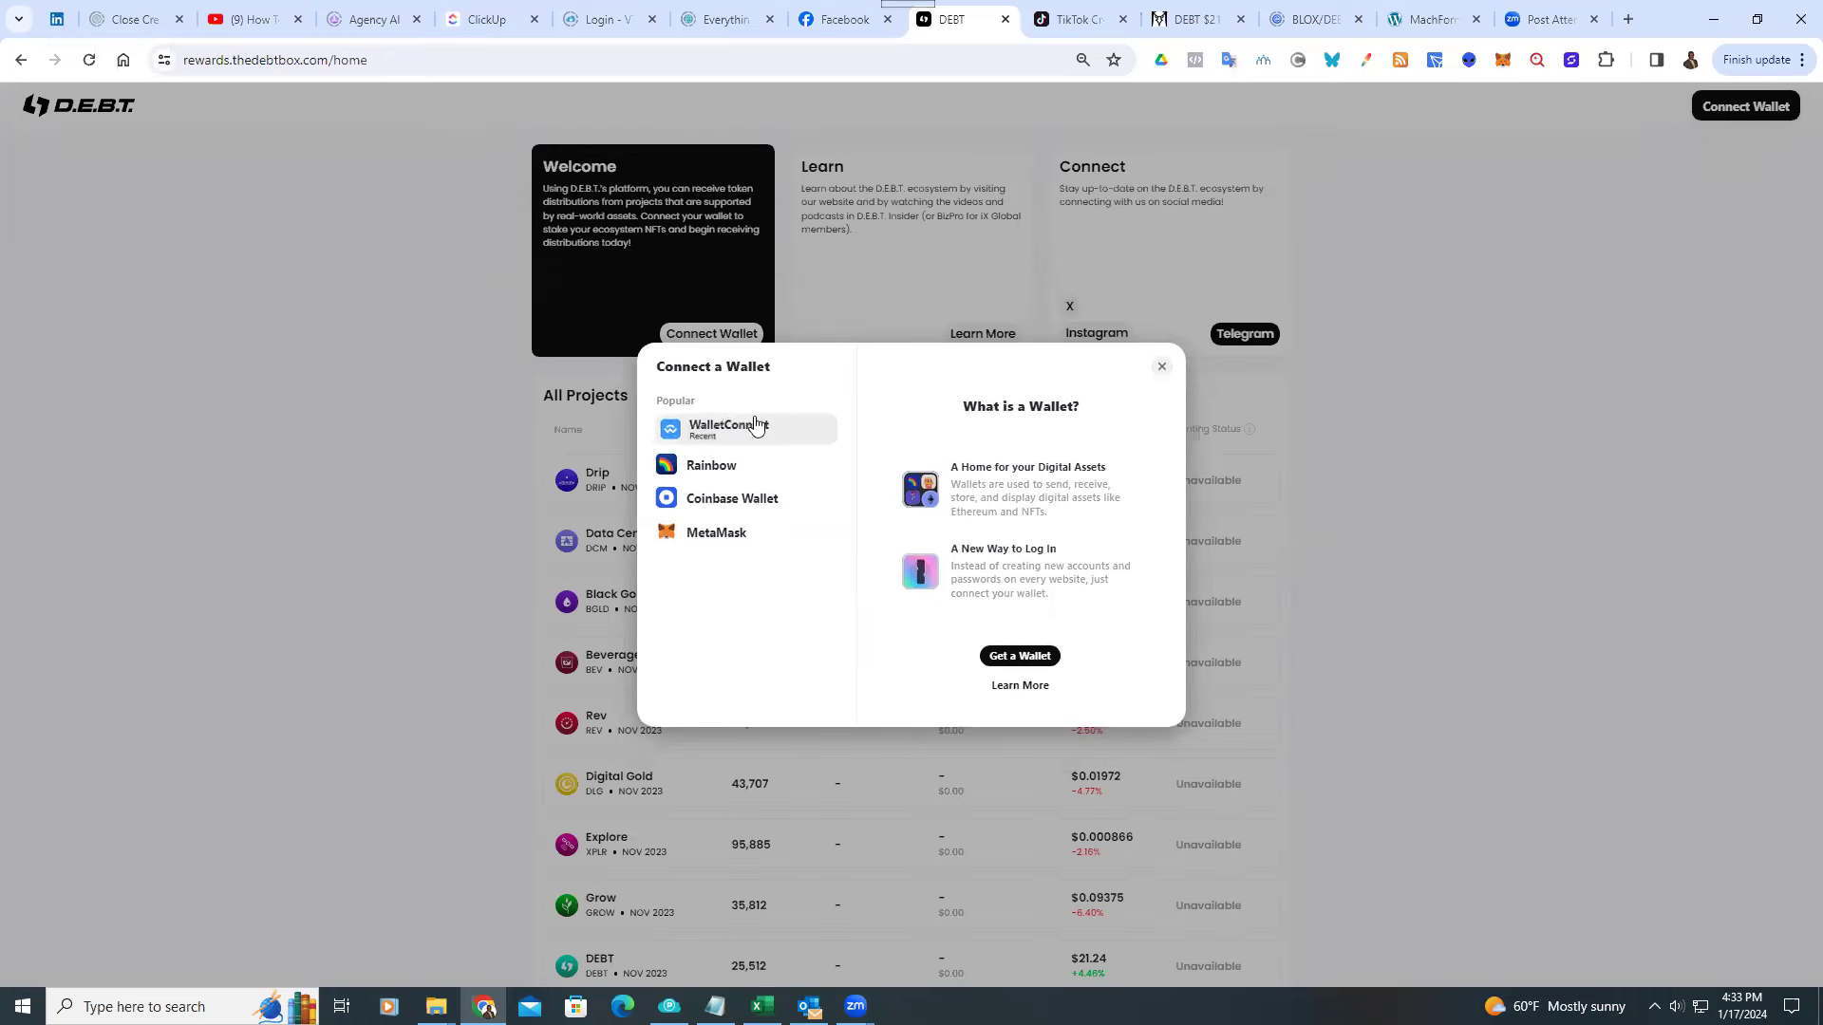
{"action": "left_click", "coordinate": [720, 428]}
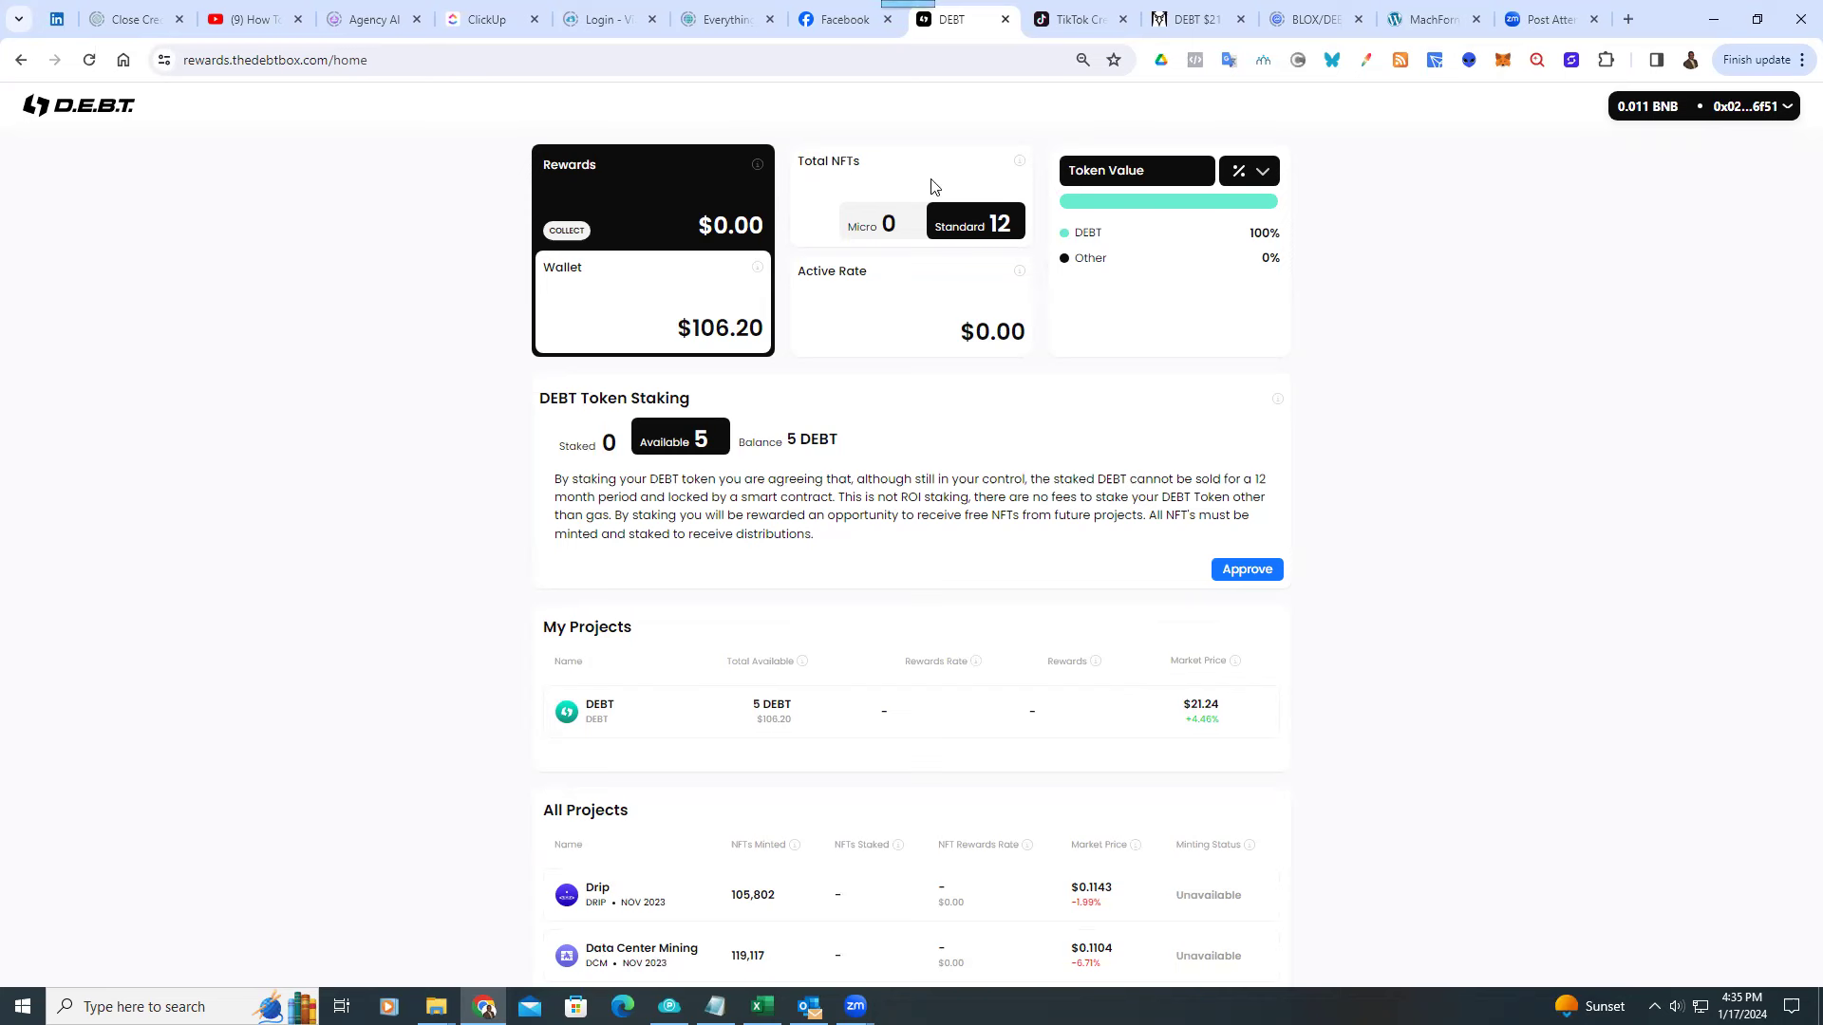
Approve the DEBT token for staking in the DEBT Token Staking panel.
{"action": "left_click", "coordinate": [1244, 572]}
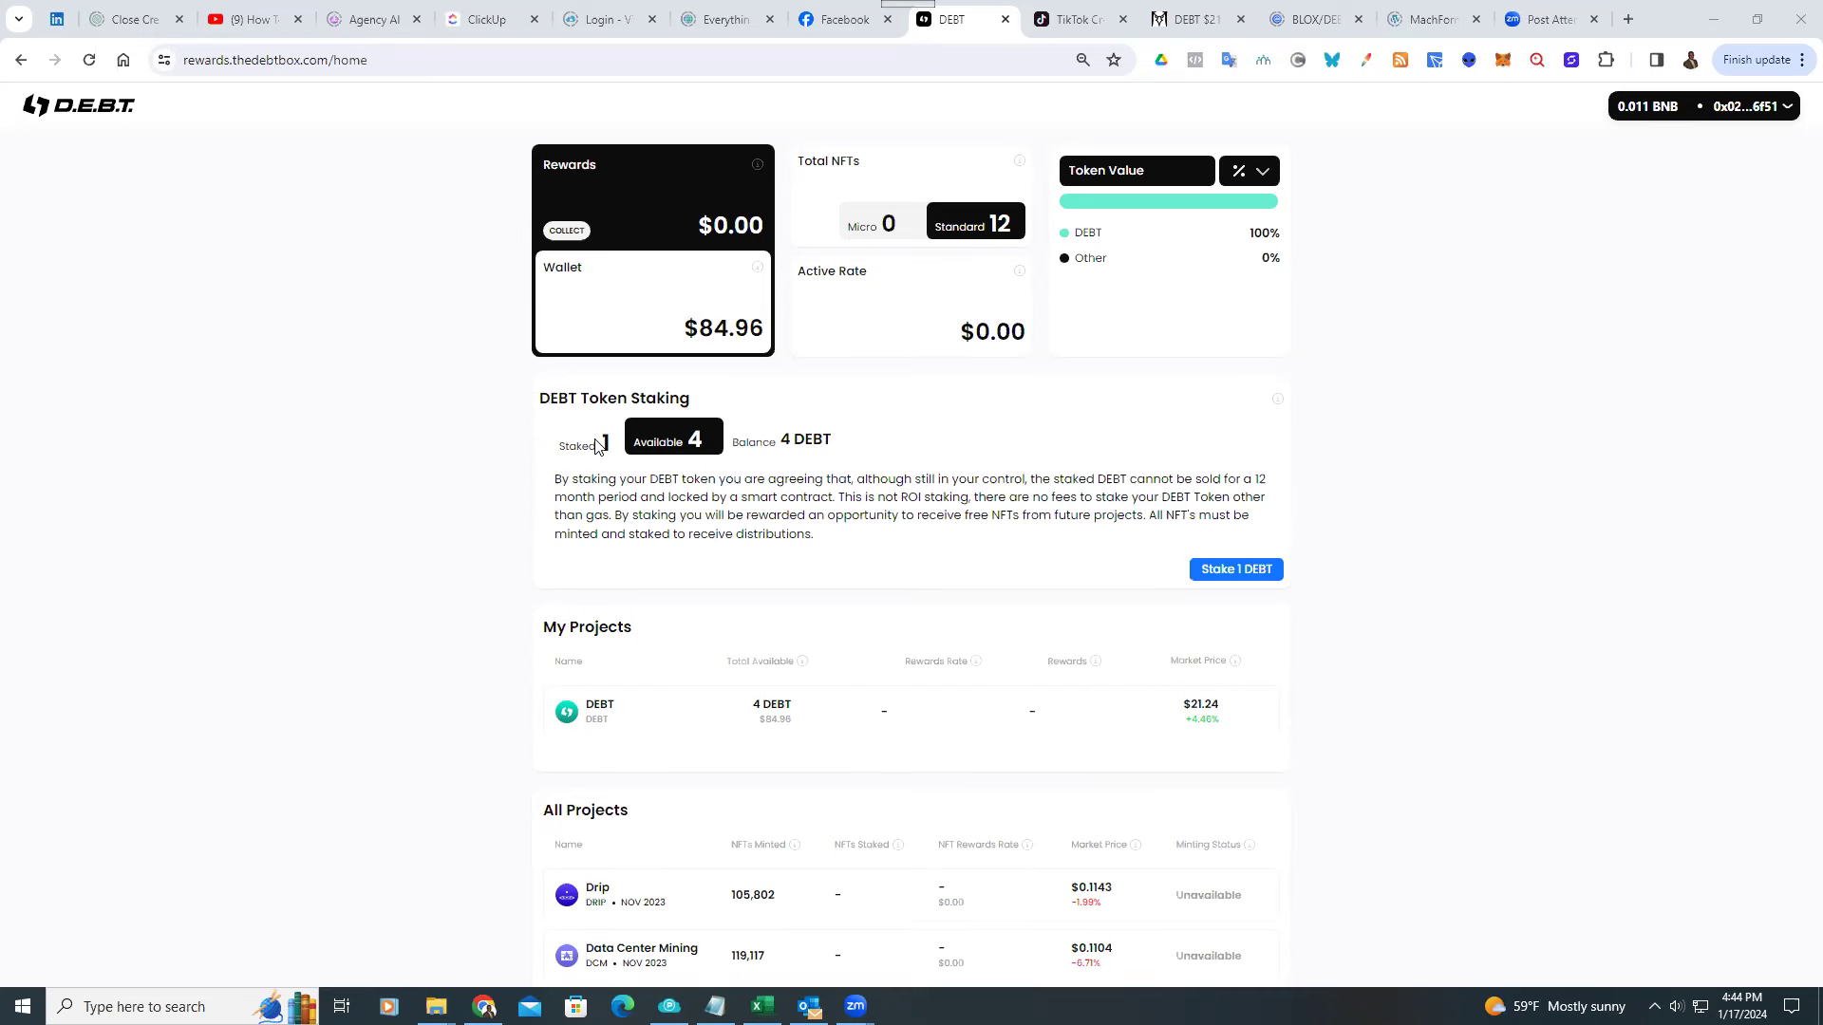
Stake another 1 DEBT from the DEBT Token Staking panel.
{"action": "left_click", "coordinate": [1244, 569]}
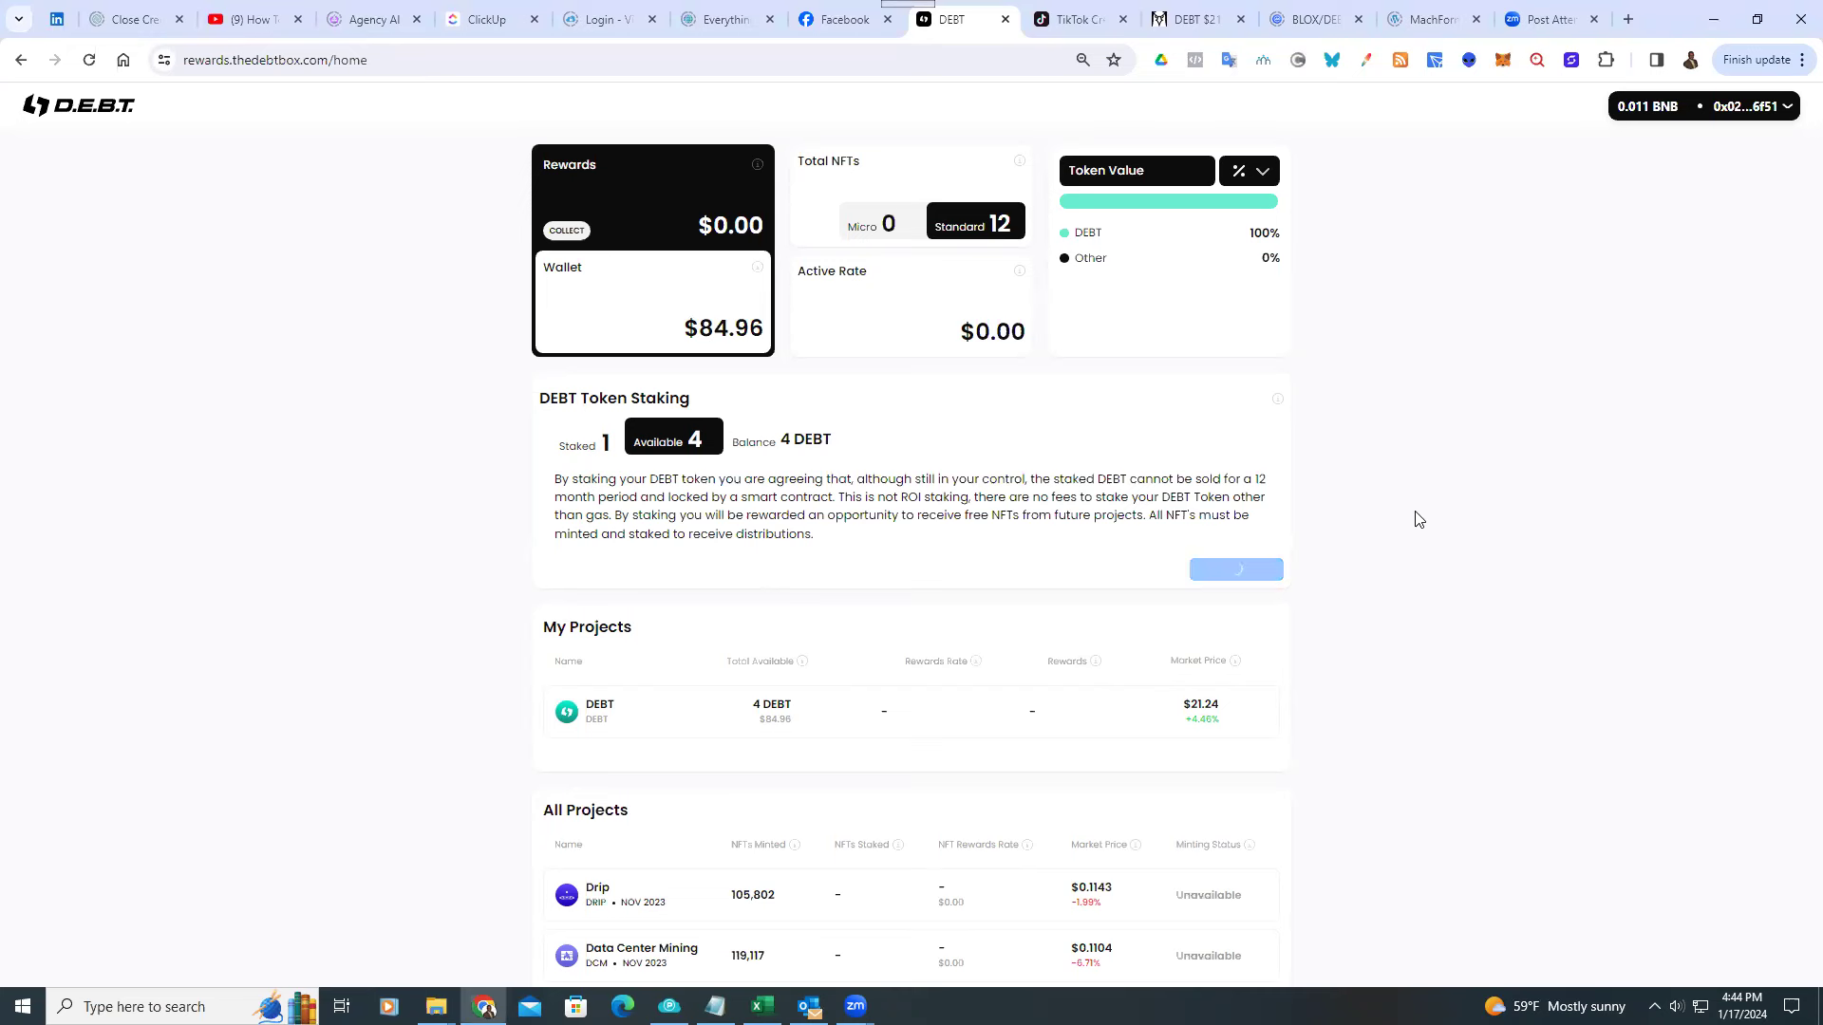